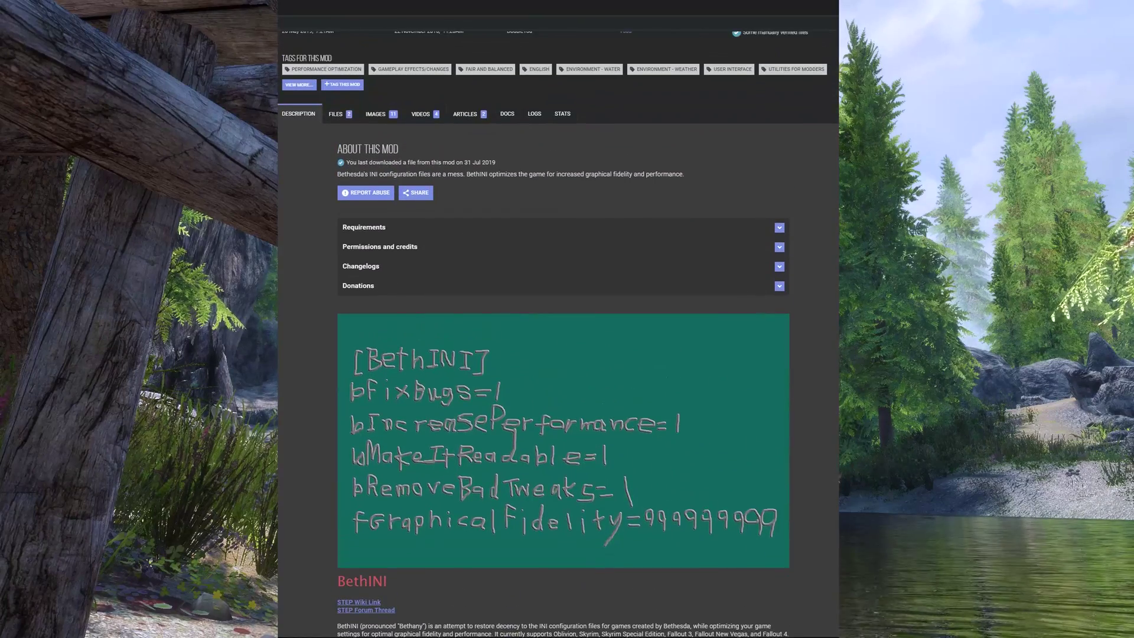
- Start a manual download of the main BethINI Standalone Version file from the mod's Files list
{"action": "left_click", "coordinate": [335, 114]}
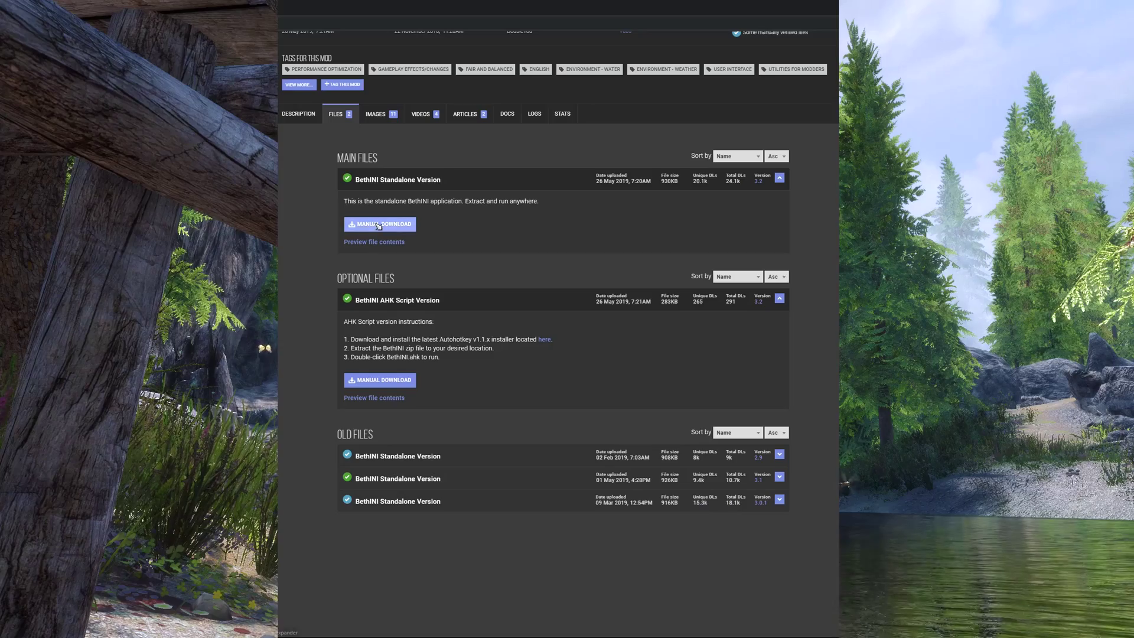
{"action": "left_click", "coordinate": [378, 224]}
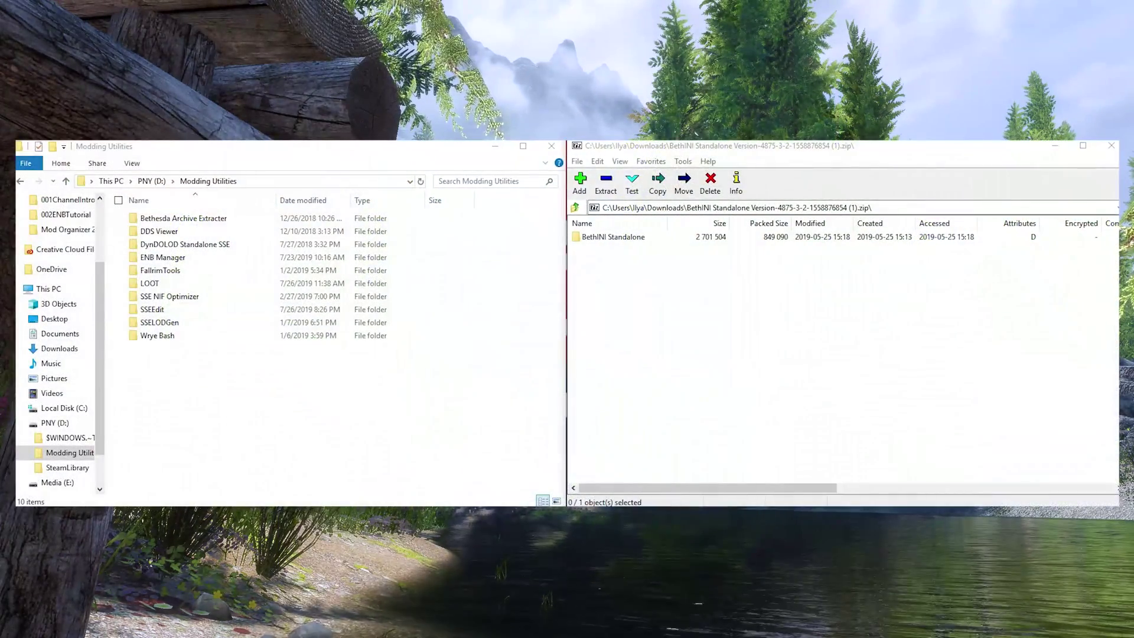
- Create a new folder named BethINI in D:\Modding Utilities
{"action": "right_click", "coordinate": [224, 390]}
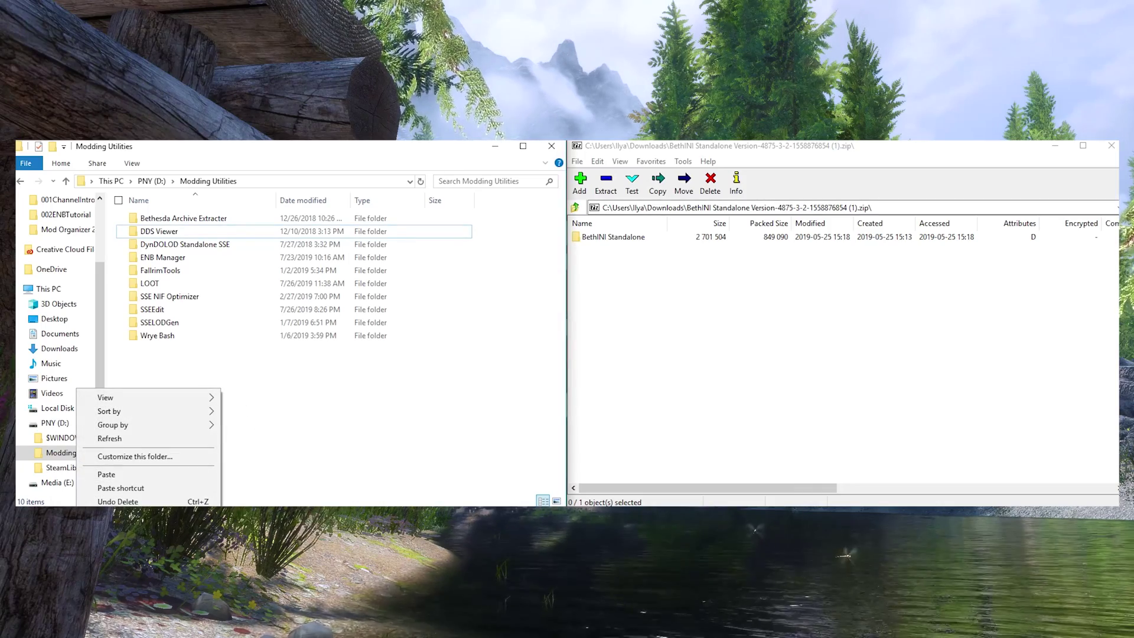
{"action": "type", "text": "wf"}
{"action": "type", "text": "Bet"}
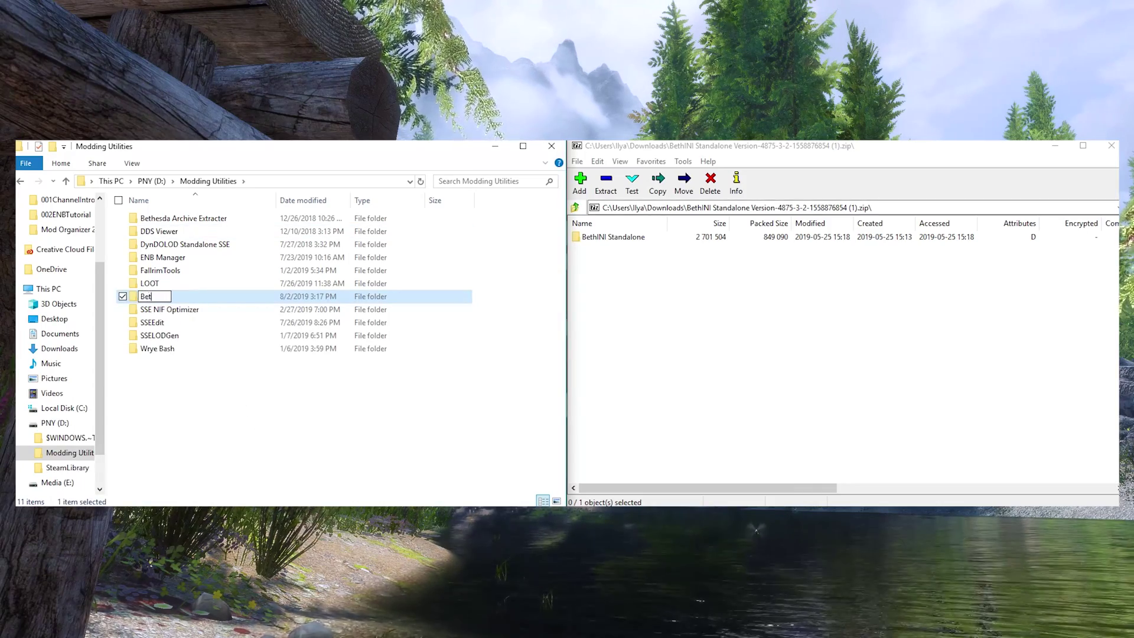
{"action": "type", "text": "hINI"}
{"action": "key", "text": "Return"}
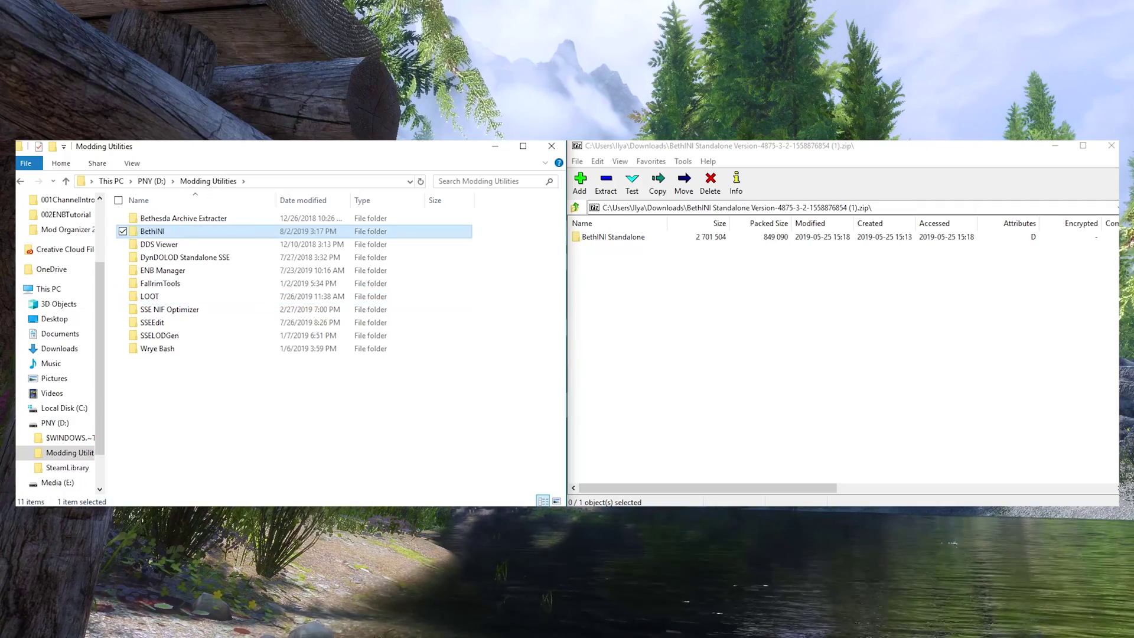
- Copy the five BethINI Standalone files from the 7-Zip archive into the BethINI folder and launch BethINI.exe
{"action": "double_click", "coordinate": [192, 233]}
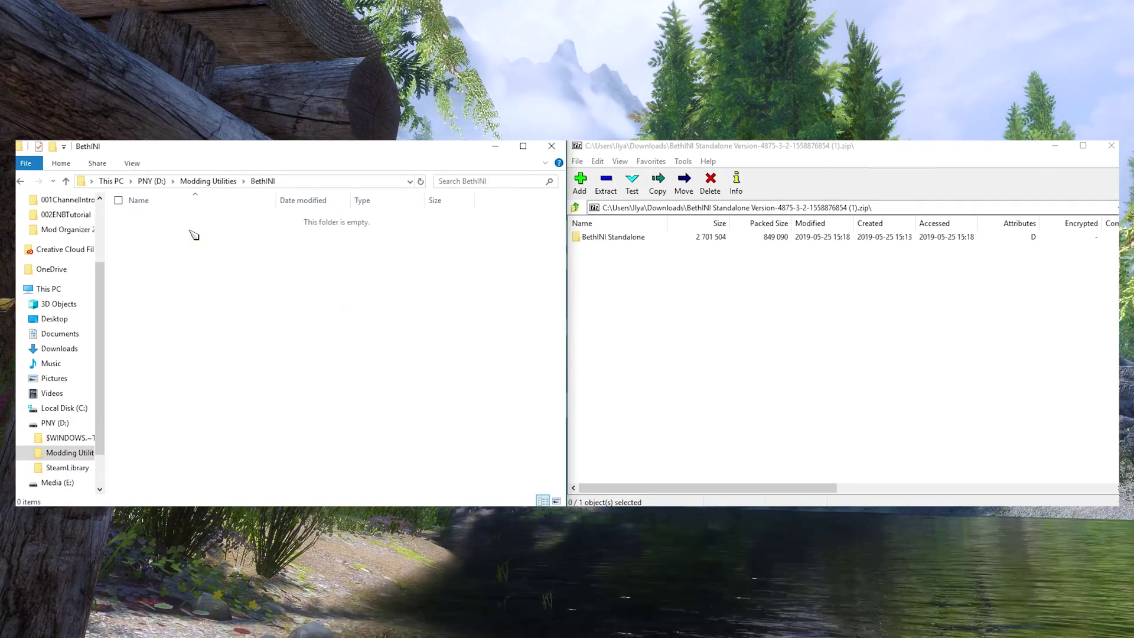
{"action": "double_click", "coordinate": [593, 238]}
{"action": "left_click_drag", "start_coordinate": [621, 319], "coordinate": [596, 239]}
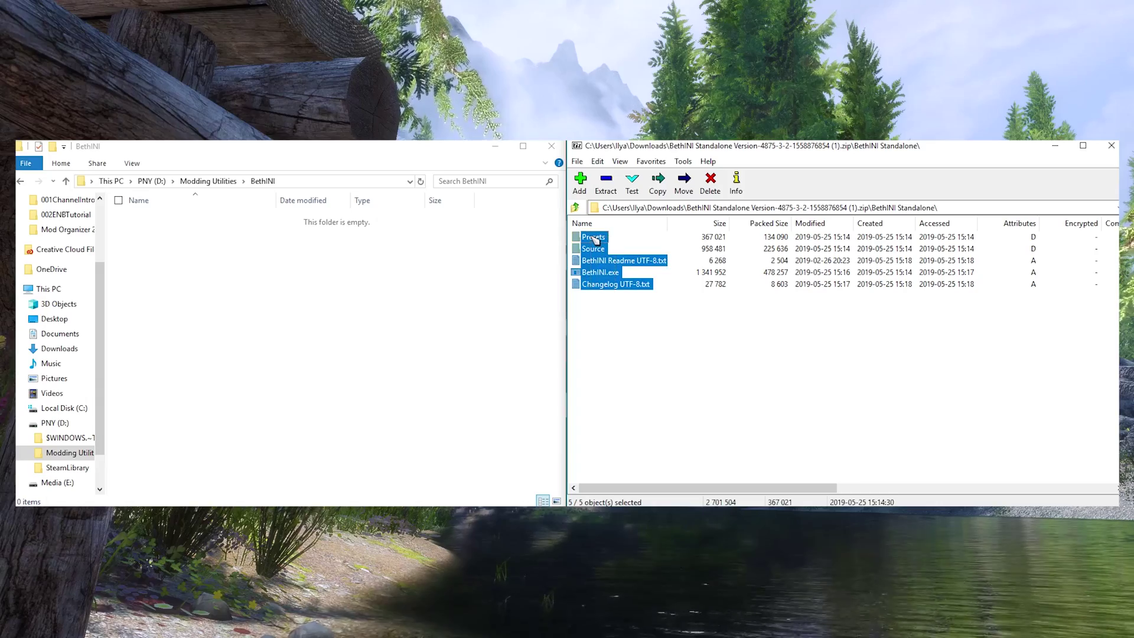
{"action": "left_click_drag", "start_coordinate": [338, 260], "coordinate": [198, 274]}
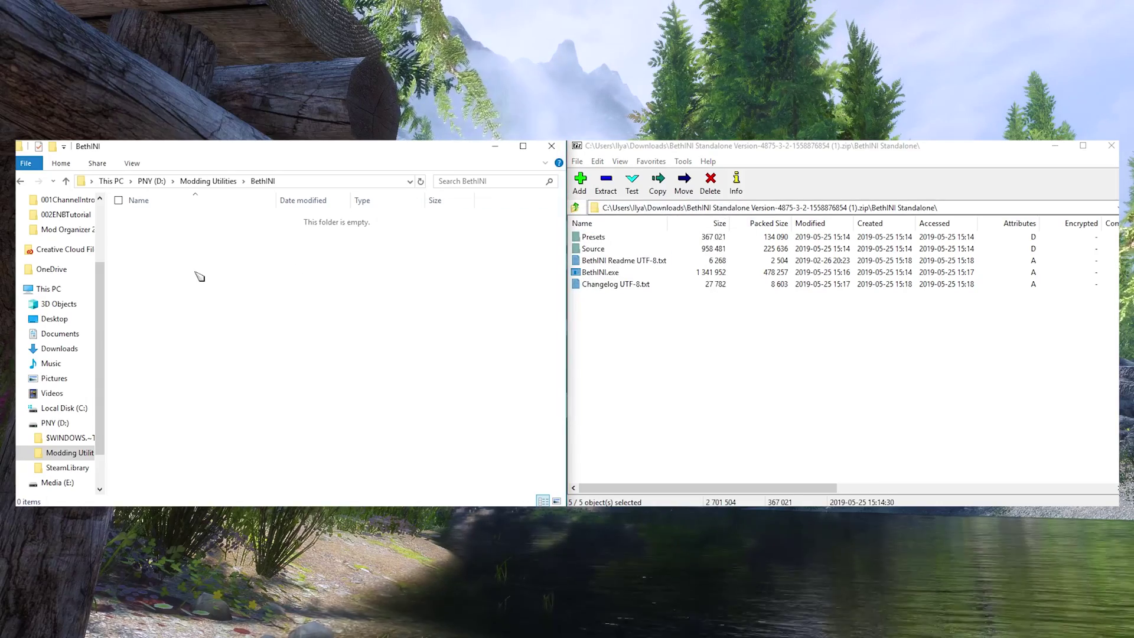
{"action": "left_click", "coordinate": [208, 324]}
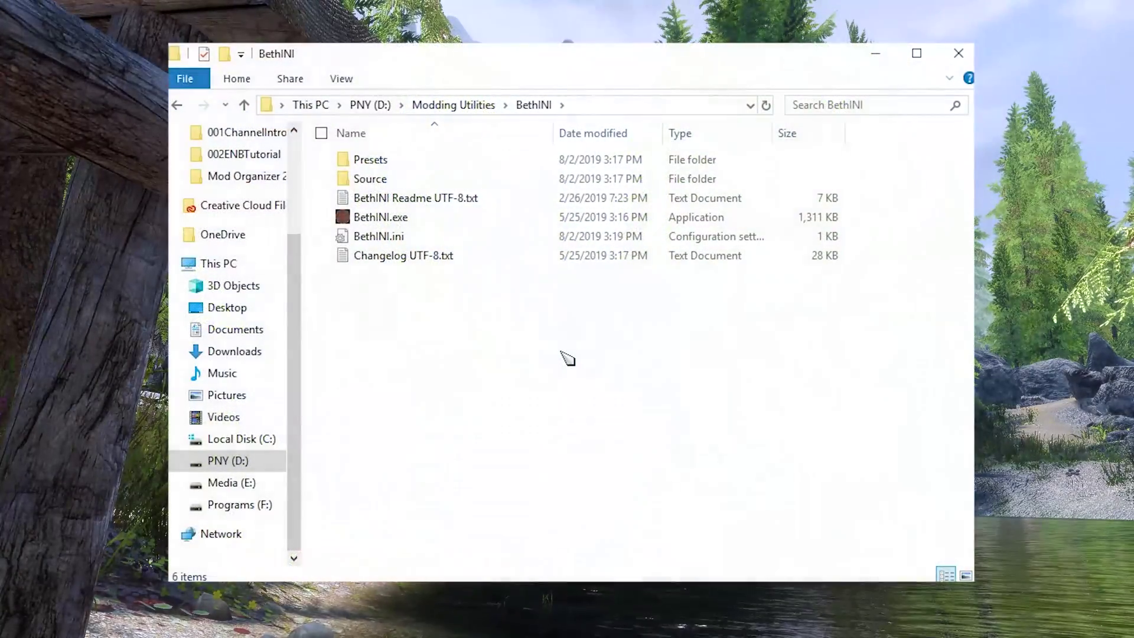
{"action": "double_click", "coordinate": [395, 219]}
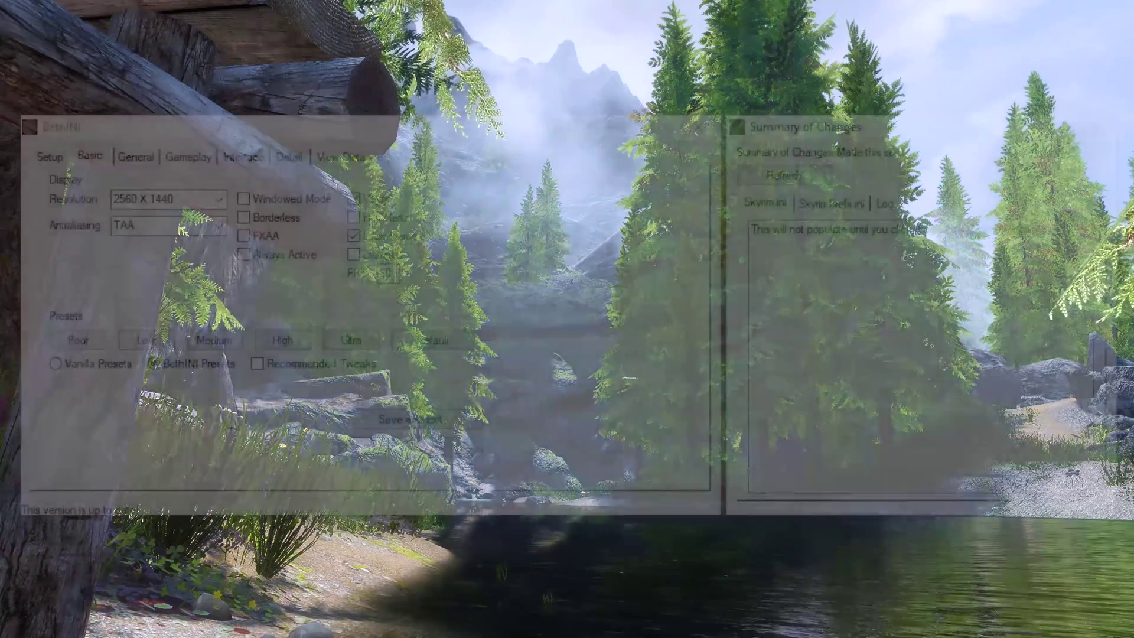
- Check the Setup paths, then view the Basic display settings (2560 X 1440, TAA, 60 FPS lock)
{"action": "left_click", "coordinate": [50, 156]}
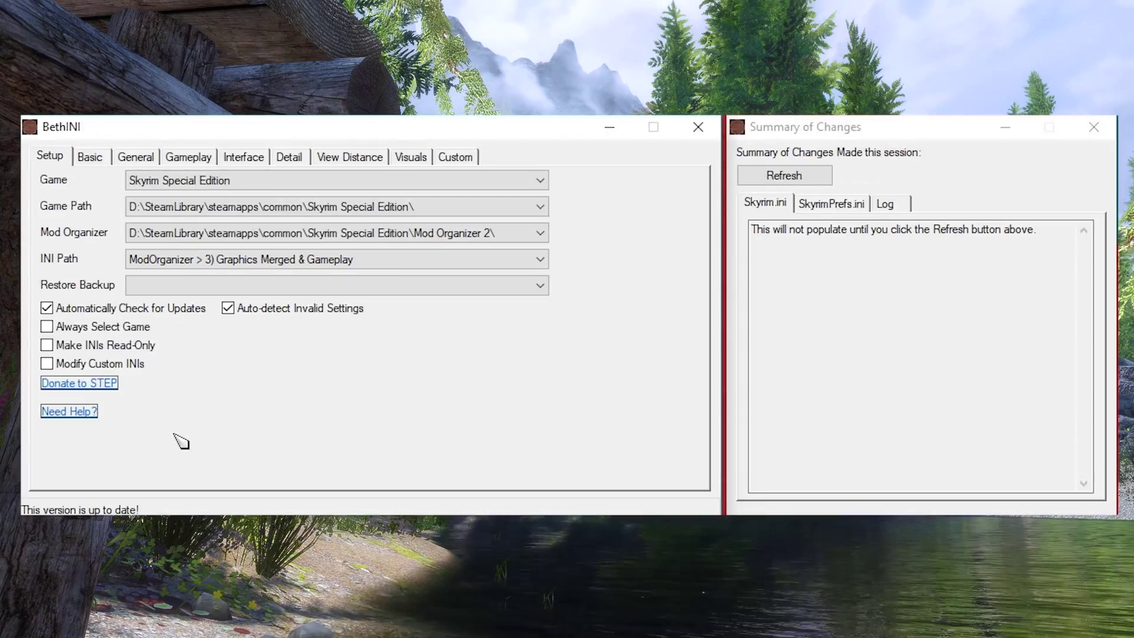
{"action": "left_click", "coordinate": [91, 159]}
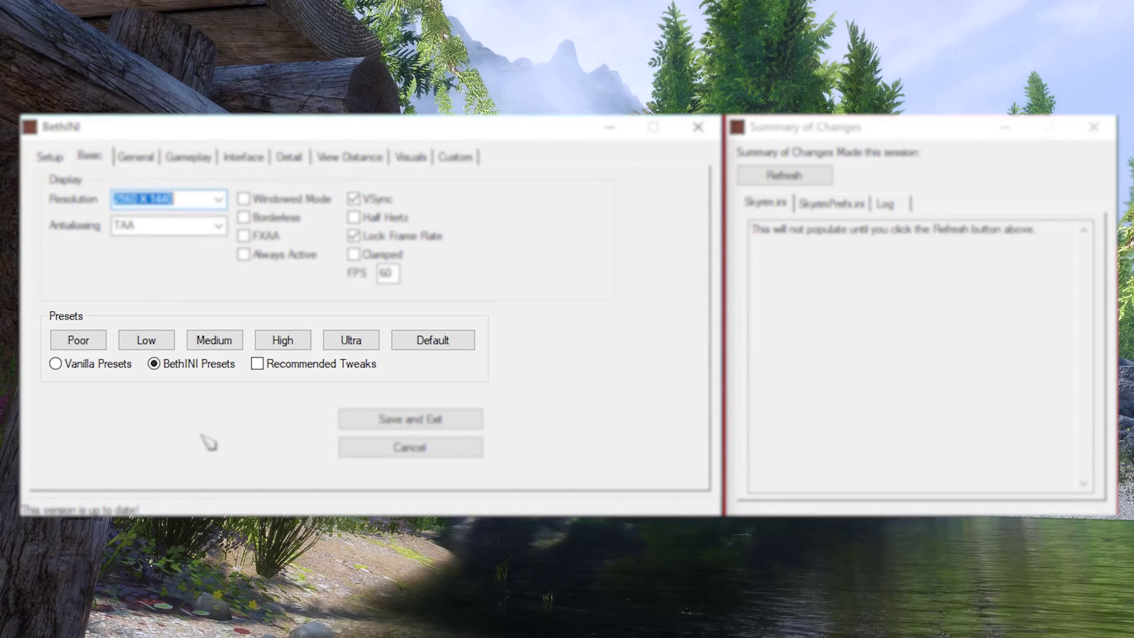
- Apply BethINI's Ultra preset and enable Recommended Tweaks
{"action": "left_click", "coordinate": [351, 340]}
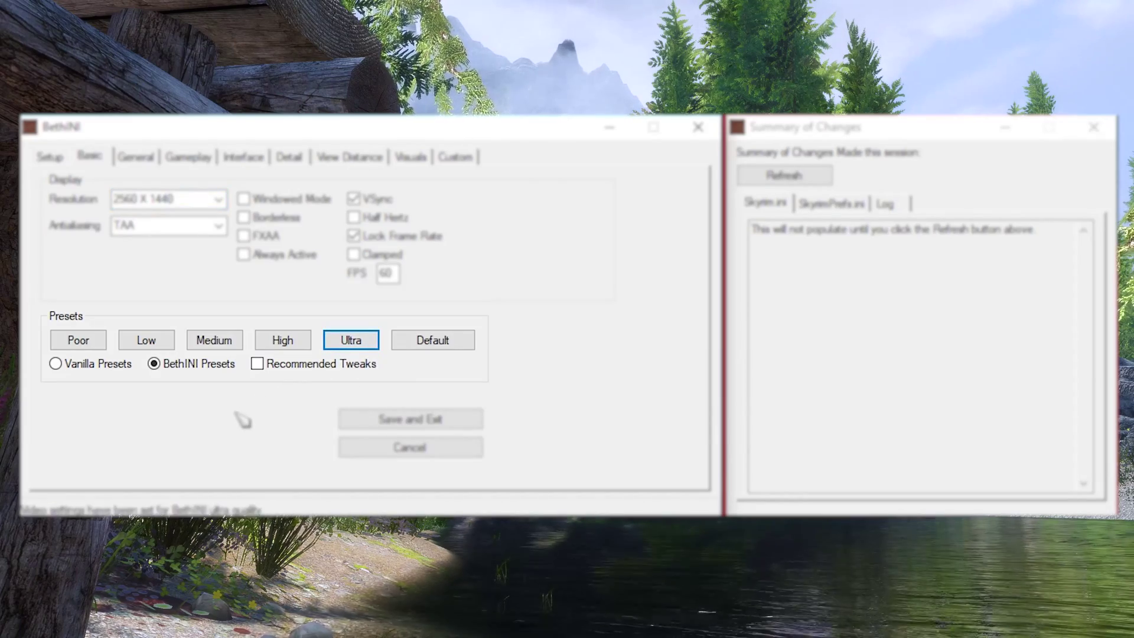
{"action": "left_click", "coordinate": [260, 363]}
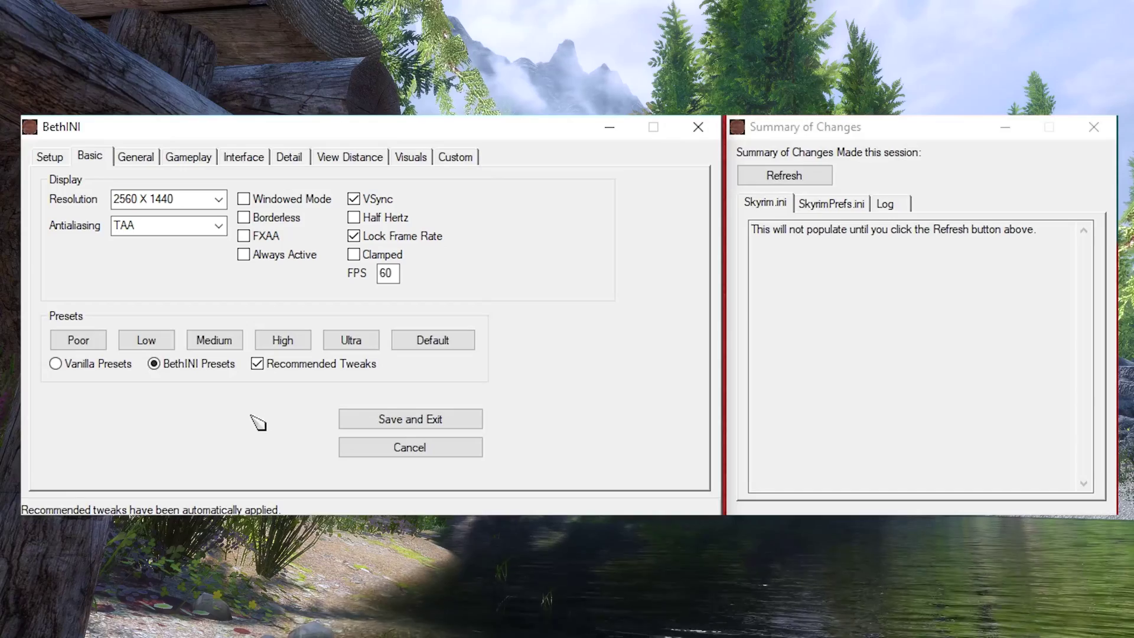
- Review the General and Gameplay settings, ending on the Interface and mouse options
{"action": "left_click", "coordinate": [145, 158]}
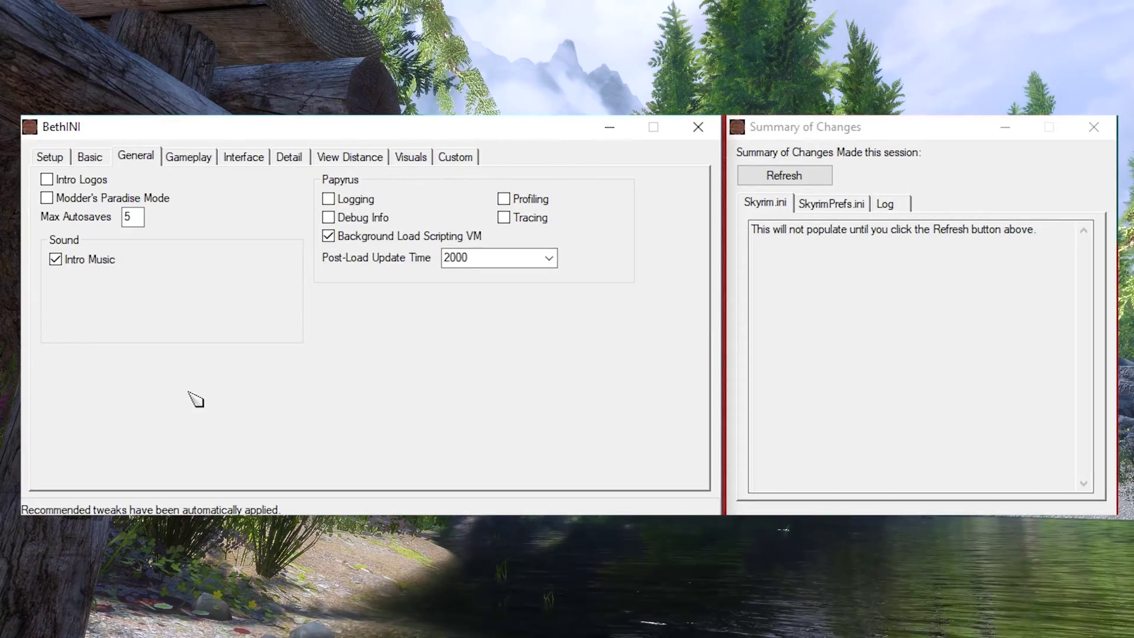
{"action": "left_click", "coordinate": [176, 158]}
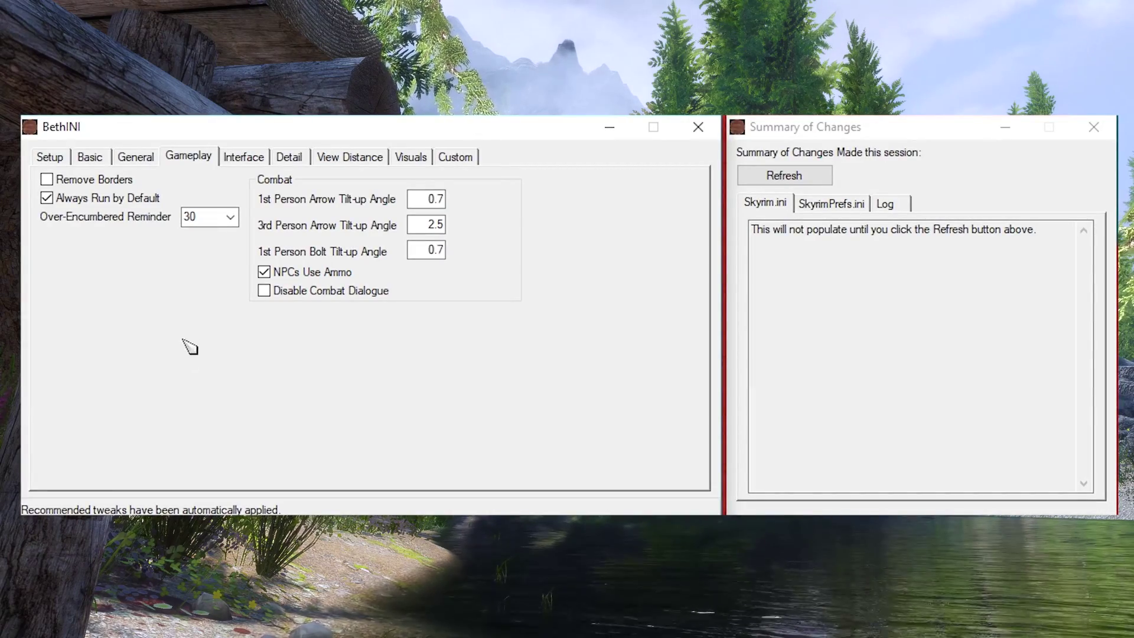
{"action": "left_click", "coordinate": [238, 157]}
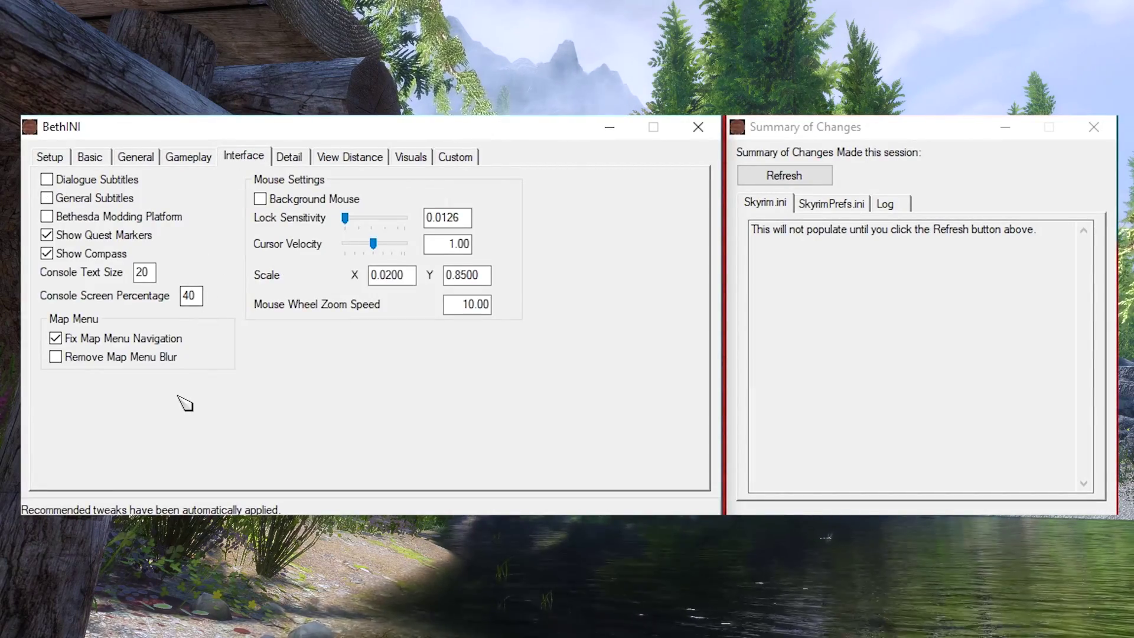
- Lower Shadow Resolution from 4096 to 2048 on the Detail tab, then view the View Distance settings
{"action": "left_click", "coordinate": [285, 158]}
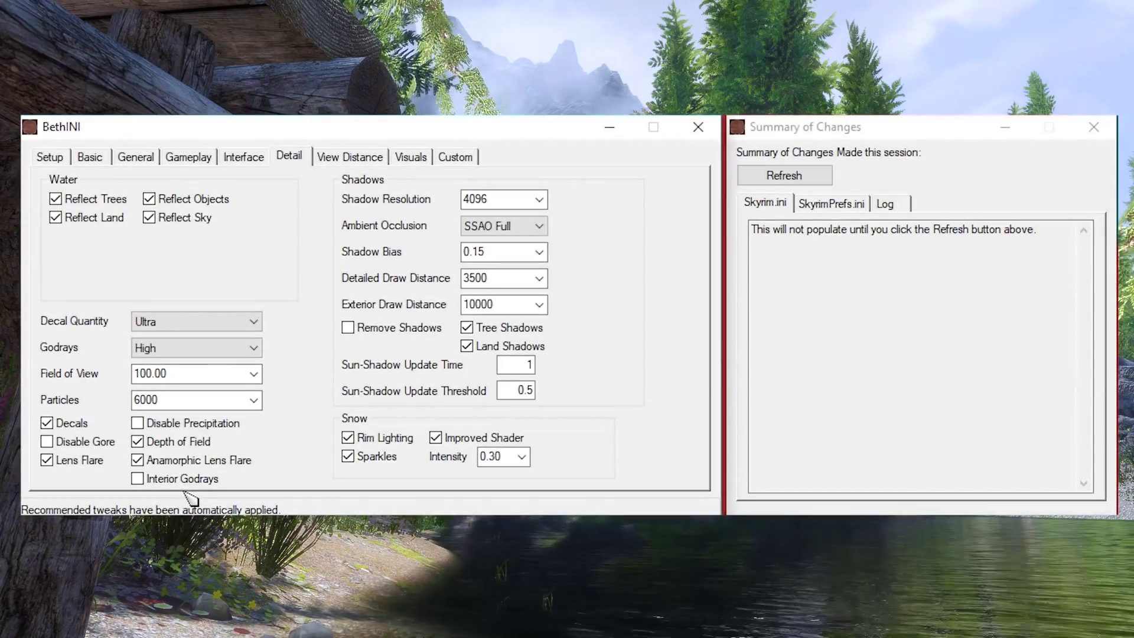
{"action": "left_click", "coordinate": [533, 198]}
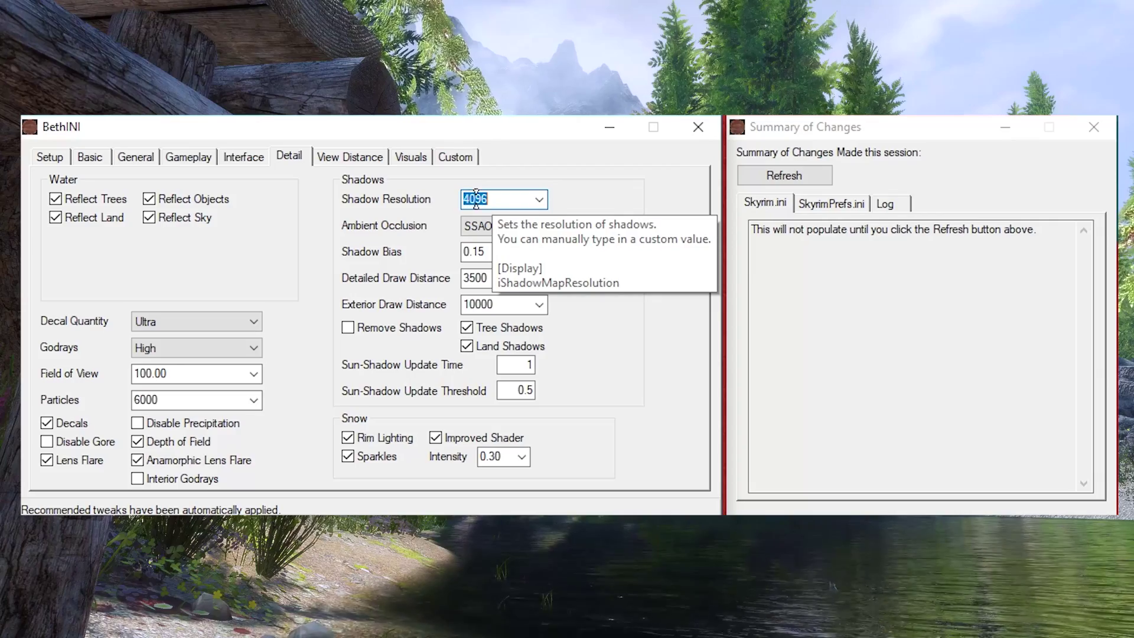
{"action": "left_click", "coordinate": [539, 200]}
{"action": "left_click", "coordinate": [520, 254]}
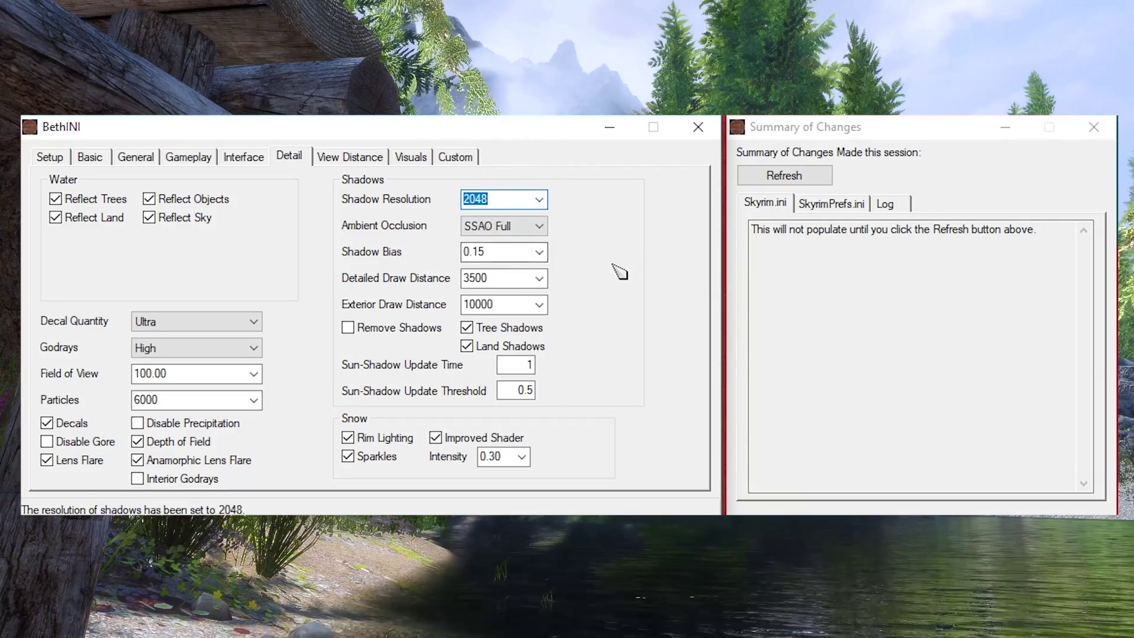
{"action": "left_click", "coordinate": [360, 157]}
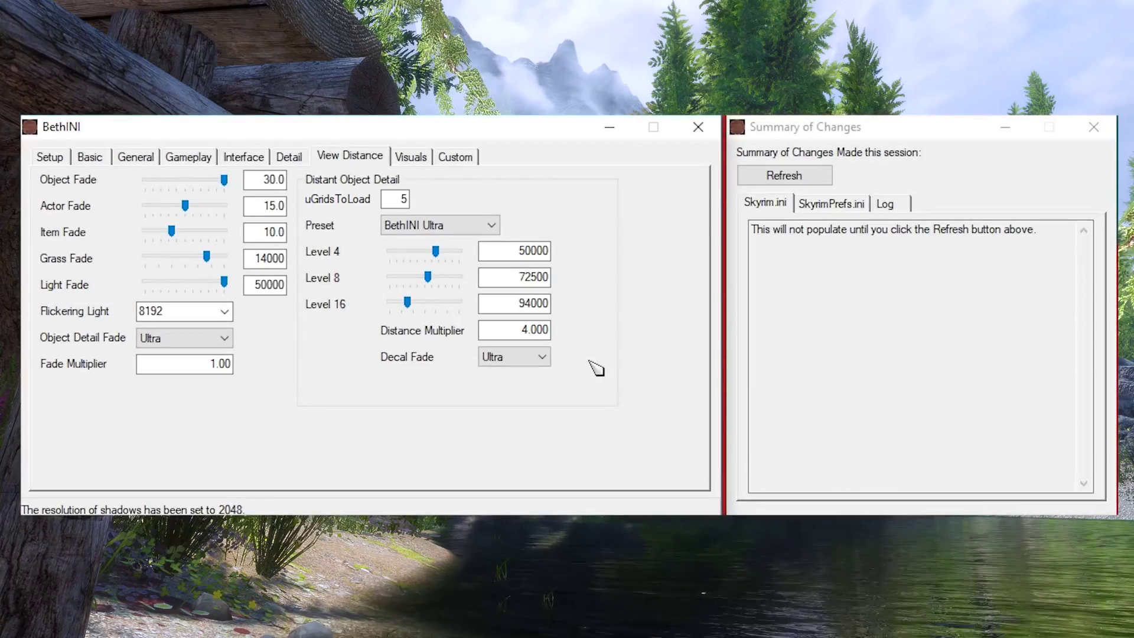
- Re-enable Recommended Tweaks, refresh the Summary of Changes, and close BethINI keeping the INI changes
{"action": "left_click", "coordinate": [415, 162]}
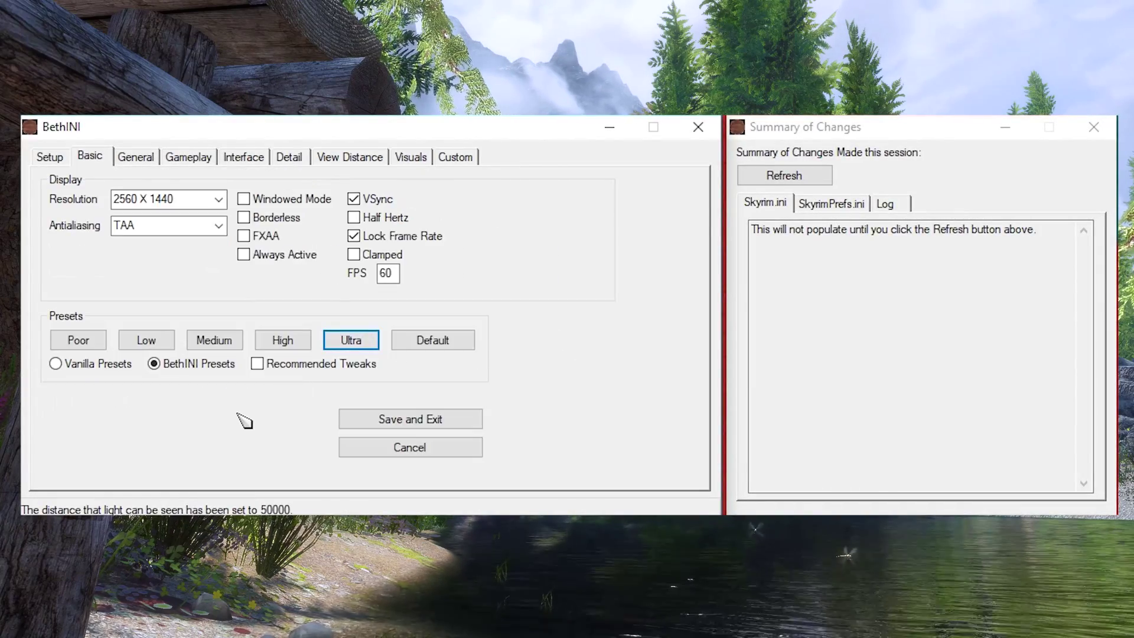
{"action": "left_click", "coordinate": [259, 365]}
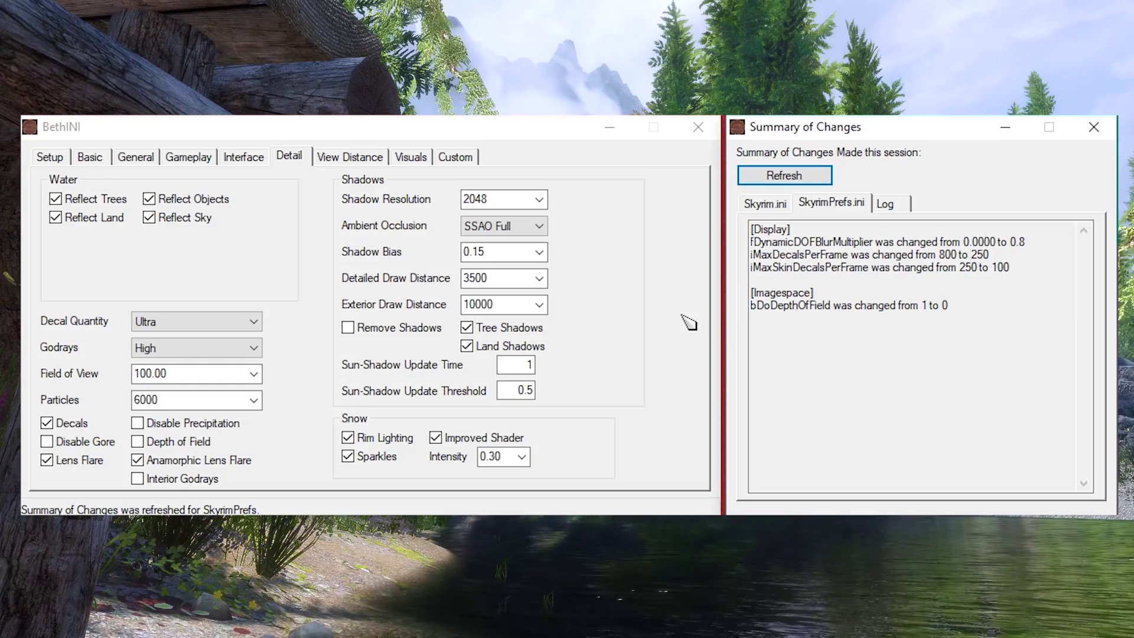
{"action": "left_click", "coordinate": [773, 178]}
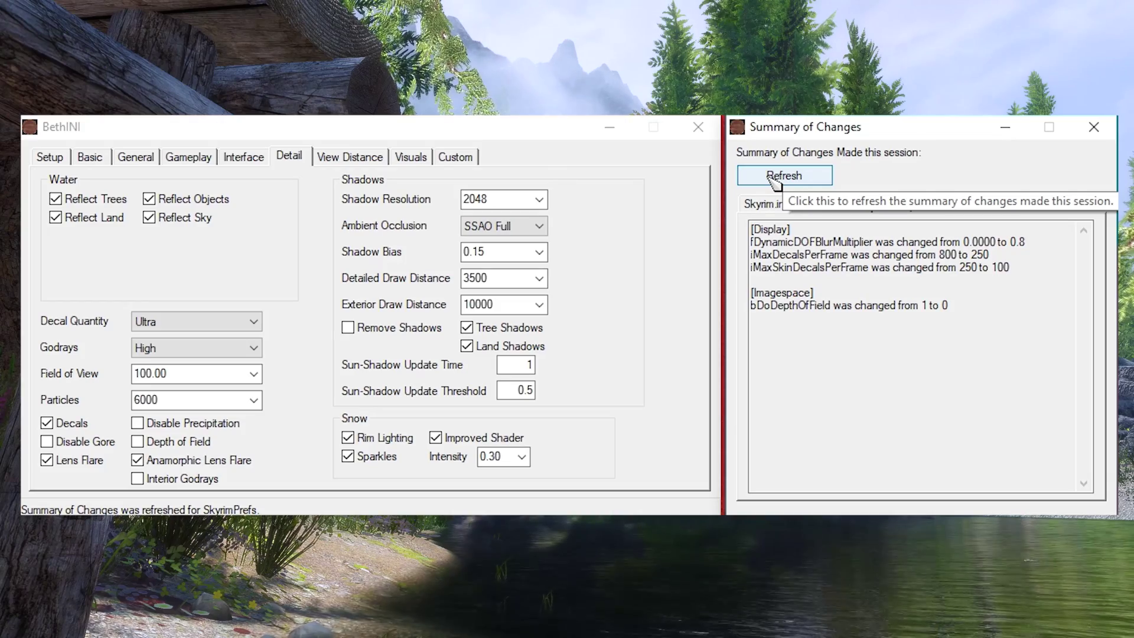
{"action": "left_click", "coordinate": [698, 127]}
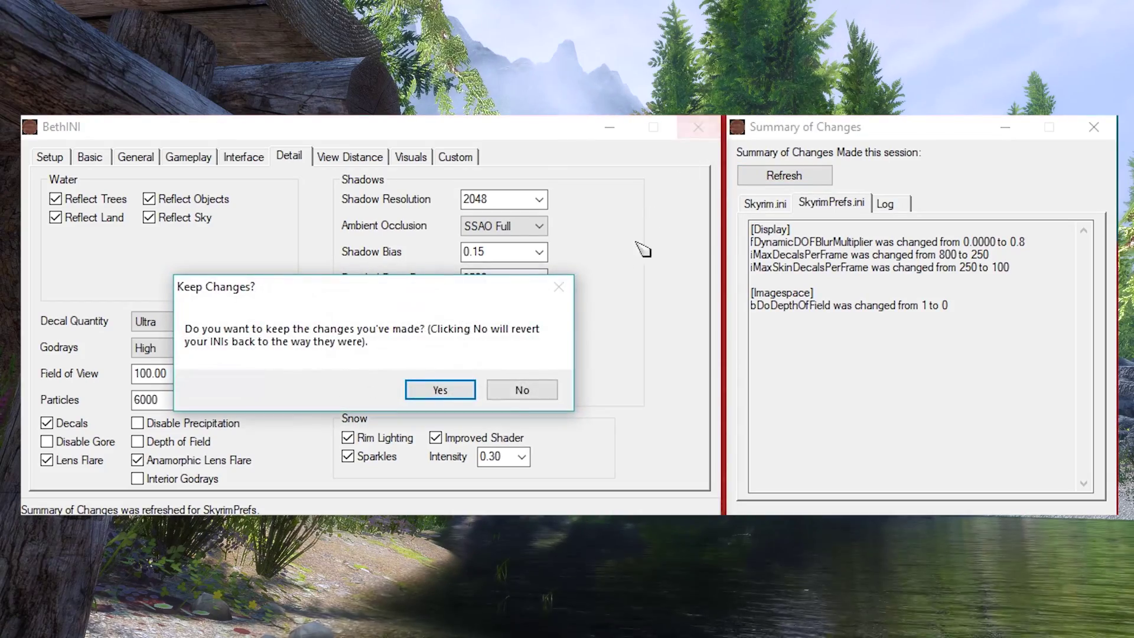
{"action": "left_click", "coordinate": [458, 390]}
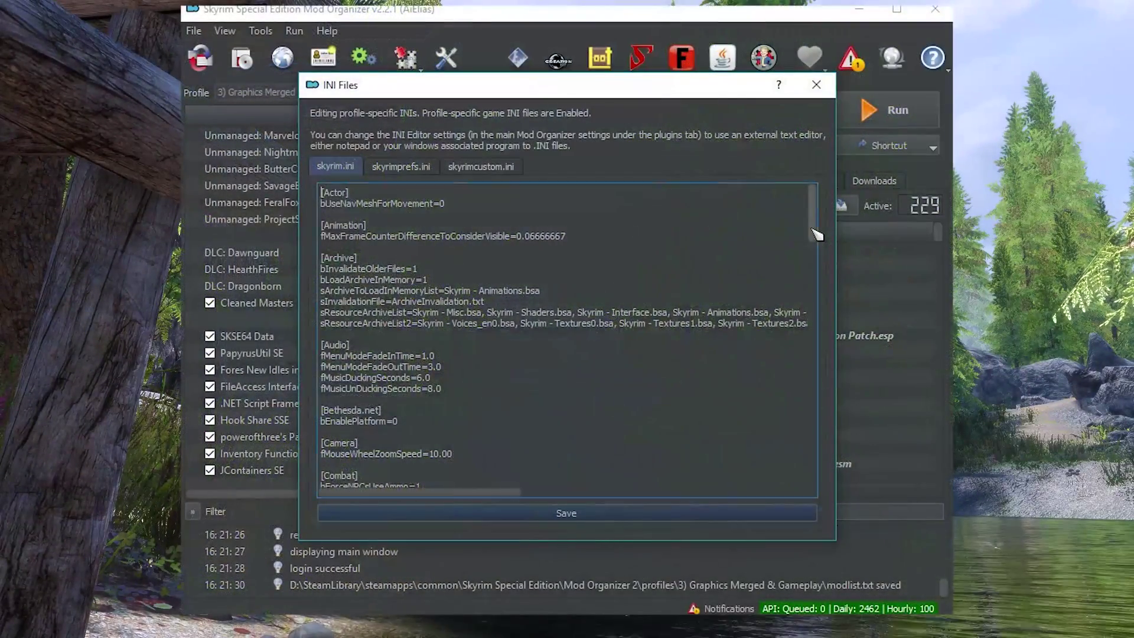
- Scroll the profile's skyrim.ini to confirm Display values like fDefaultWorldFOV=100 and fSunShadowUpdateTime=1
{"action": "scroll", "coordinate": [814, 250], "scroll_direction": "down", "scroll_amount": 2}
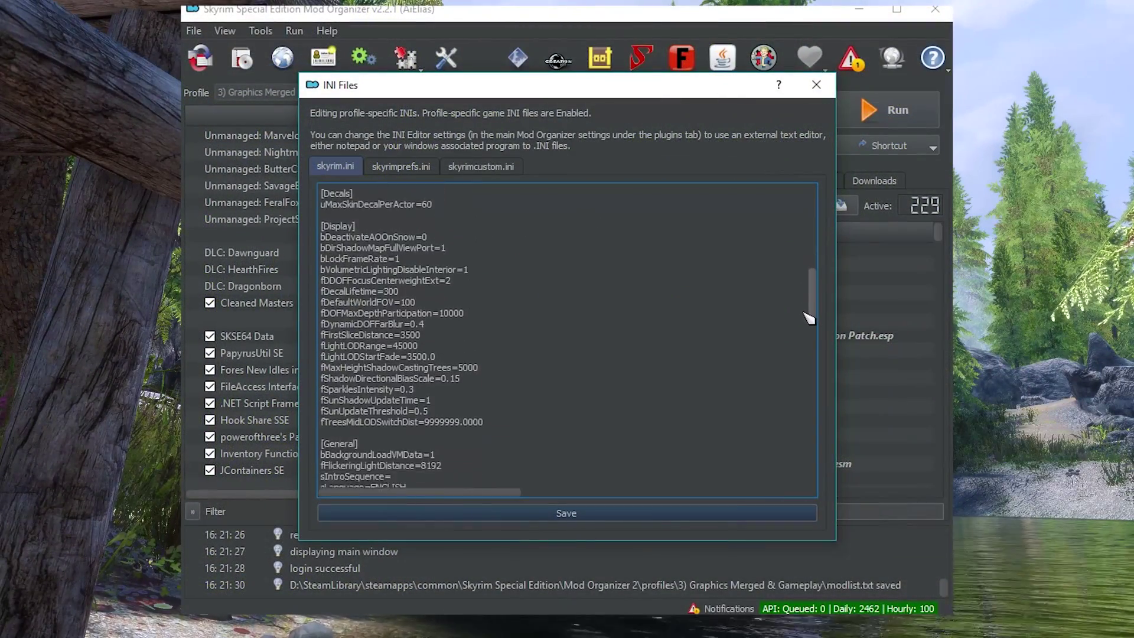